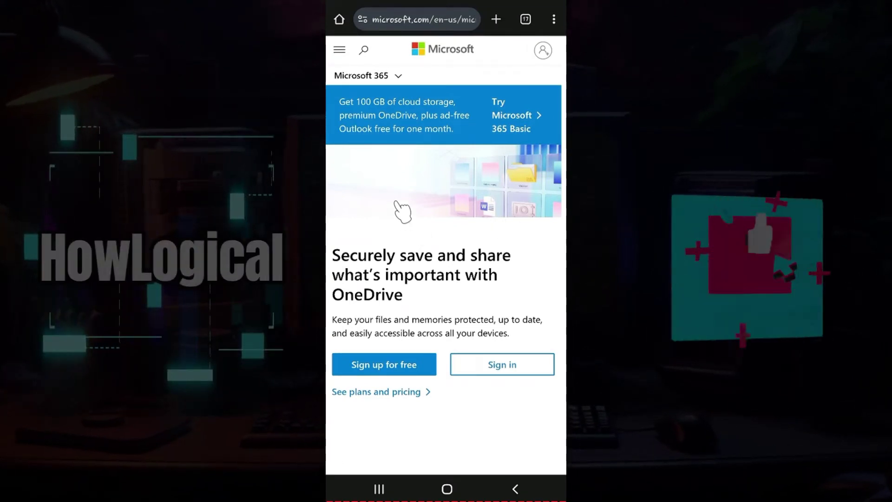
scroll(425, 223, down, 2)
scroll(452, 235, up, 2)
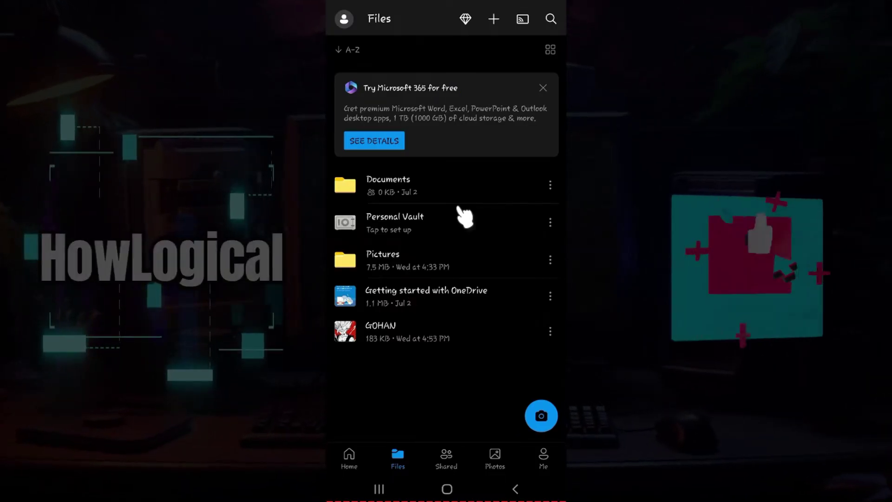
Pull down on the OneDrive Files list to refresh it.
drag(460, 216, 452, 273)
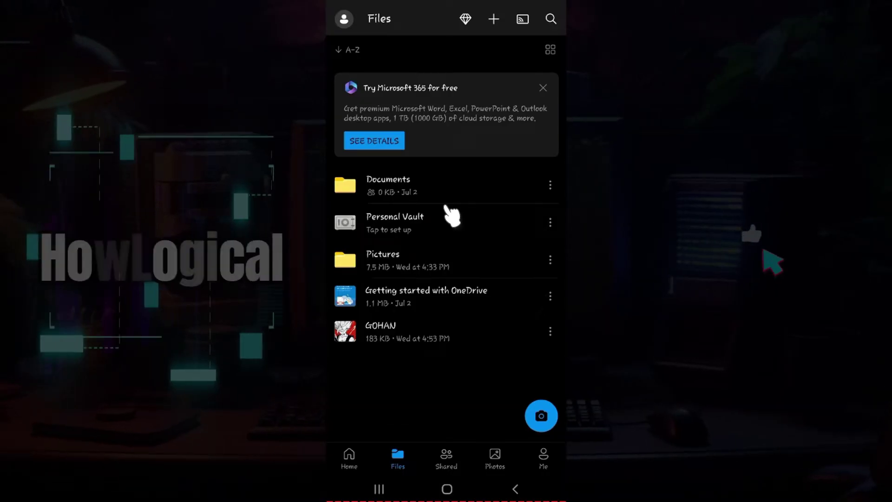
scroll(451, 217, down, 2)
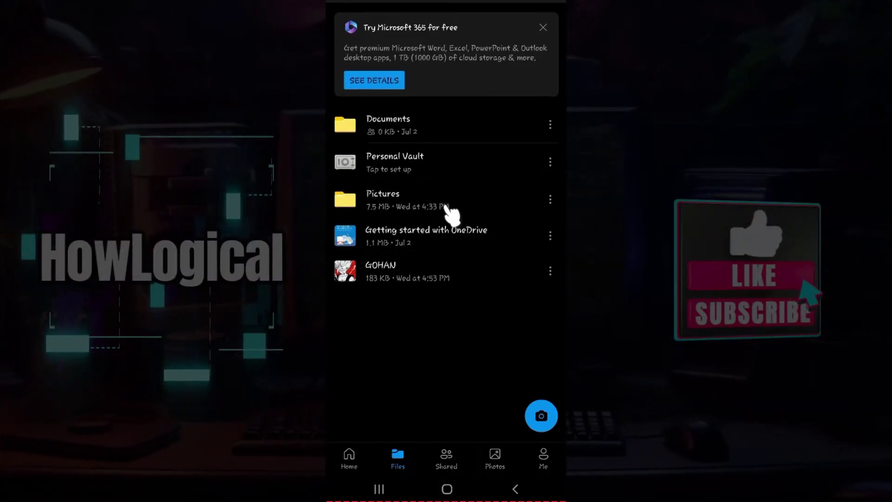
scroll(452, 213, up, 1)
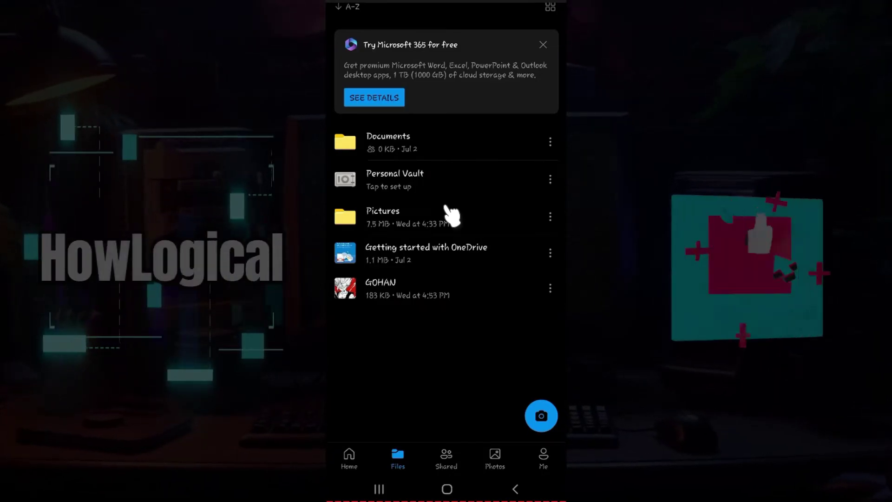
scroll(452, 213, up, 1)
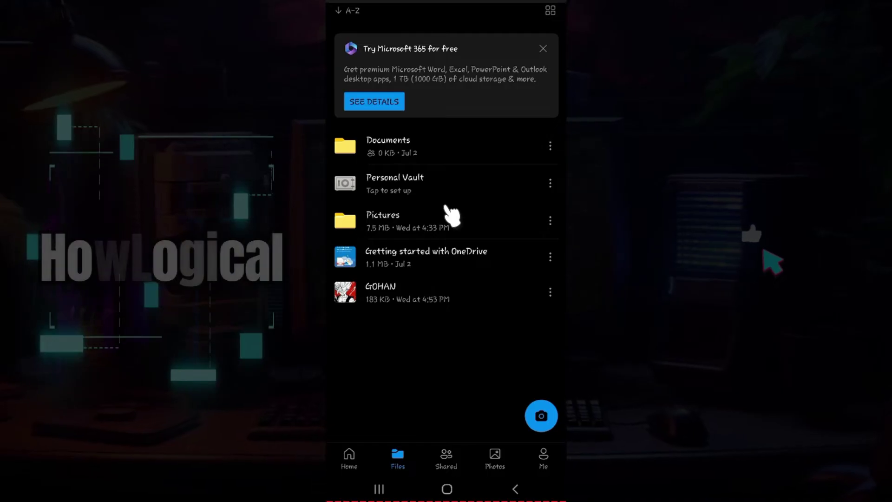
scroll(451, 202, up, 2)
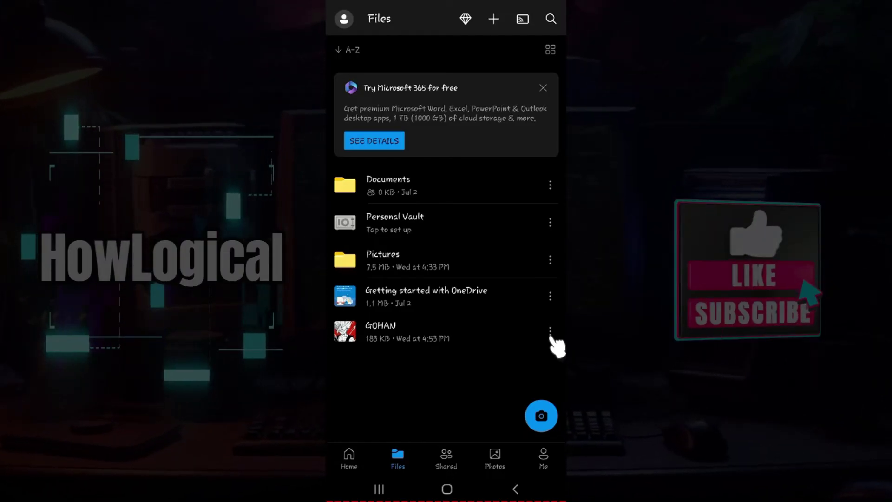
click(550, 331)
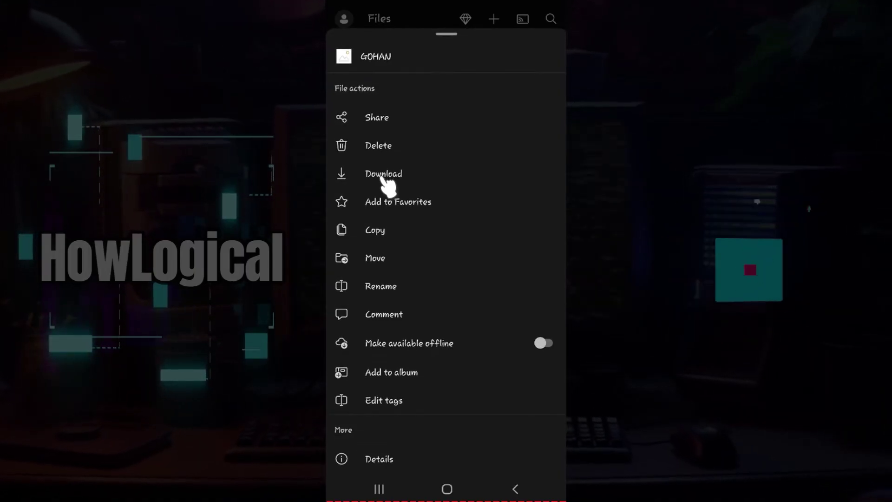
Choose Download for GOHAN to bring up the save-location picker at Download.
click(384, 176)
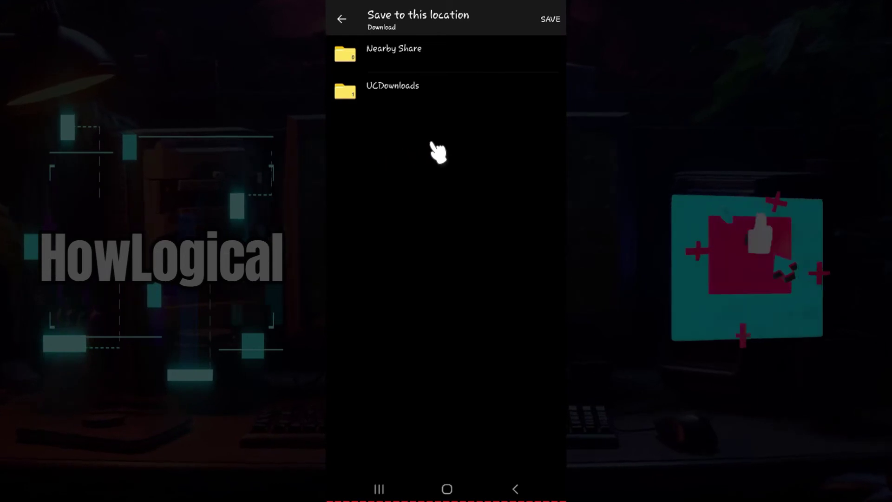
Confirm saving GOHAN into the phone's Download folder.
click(550, 20)
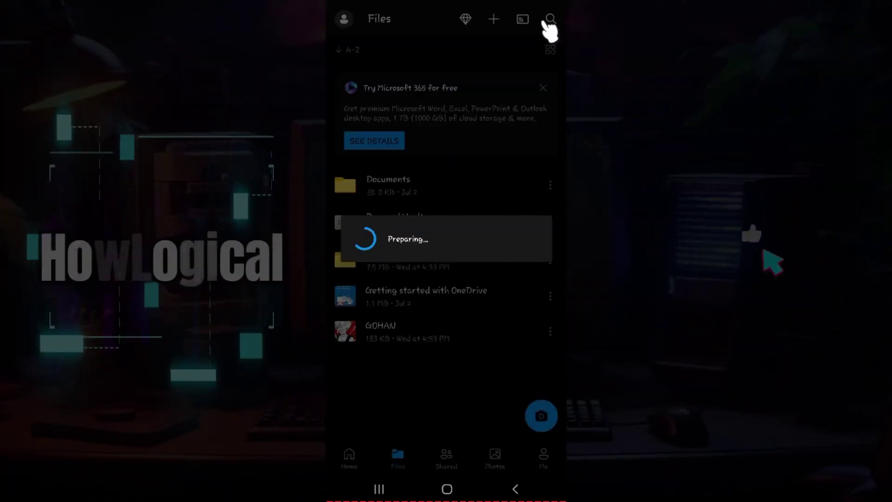